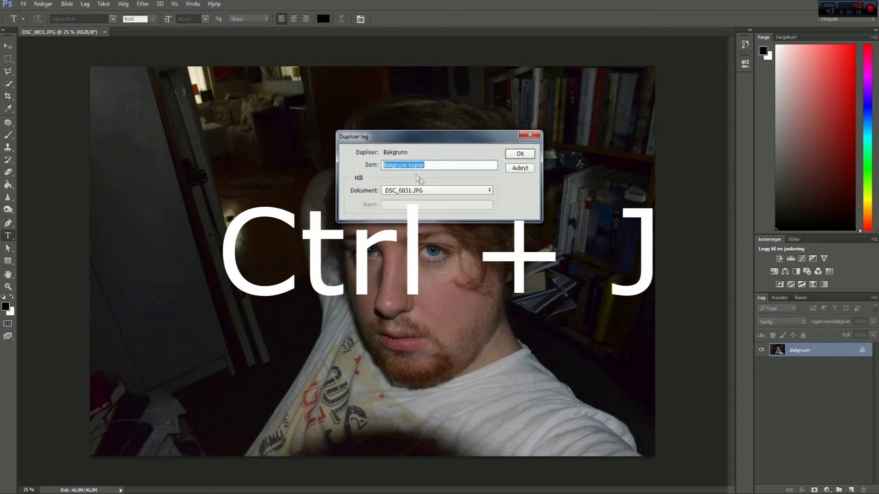
Duplicate the portrait's background layer as 'Bakgrunn kopier'
{"action": "left_click", "coordinate": [520, 154]}
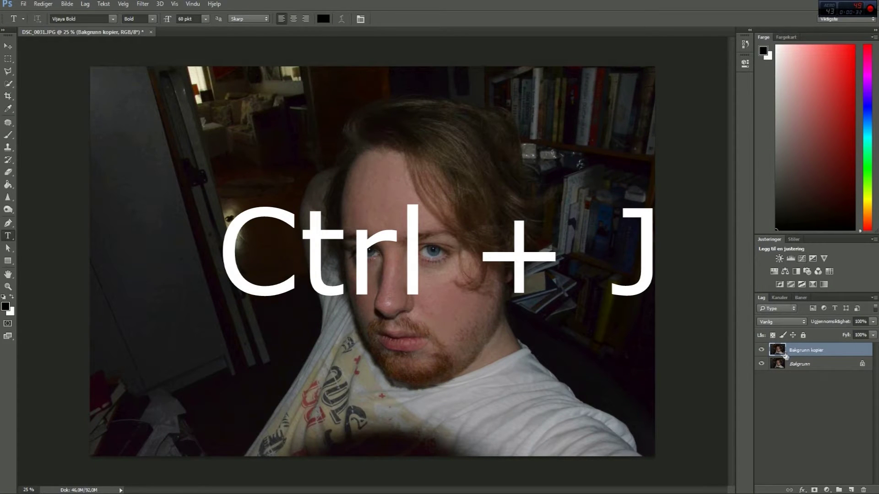
Add a Hue/Saturation adjustment layer with Saturation at -100
{"action": "left_click", "coordinate": [827, 489]}
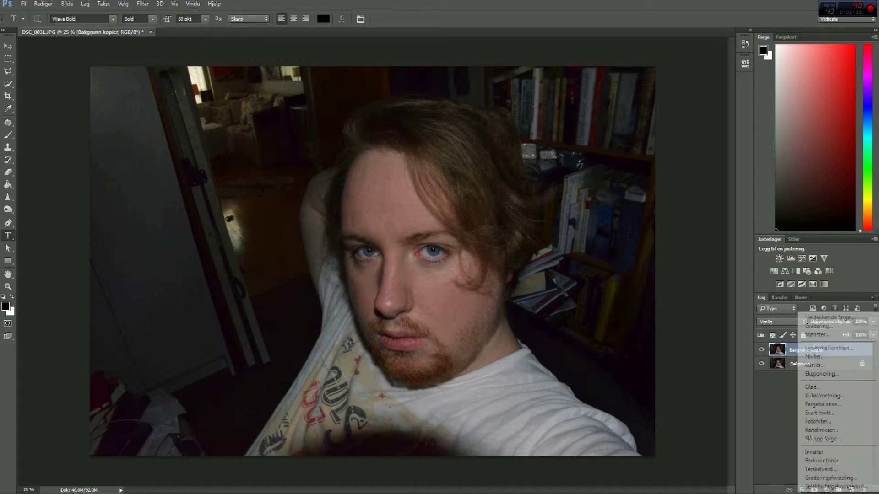
{"action": "left_click", "coordinate": [827, 396]}
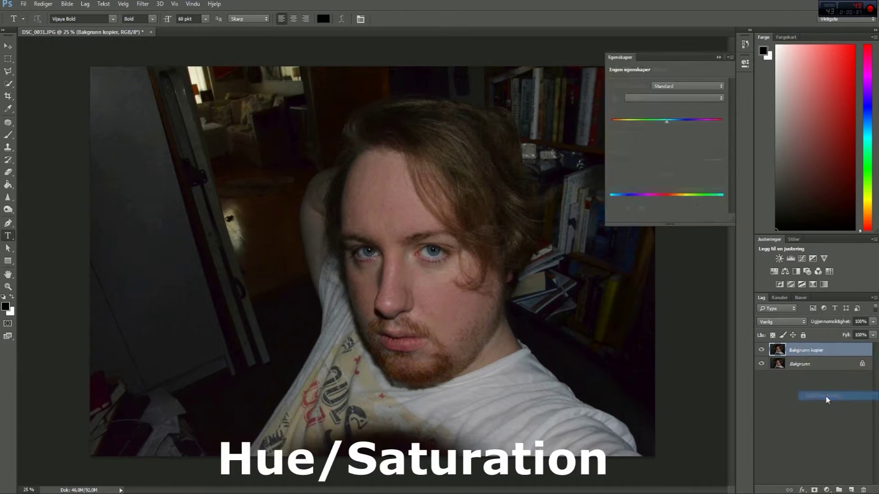
{"action": "left_click_drag", "start_coordinate": [666, 143], "coordinate": [555, 163]}
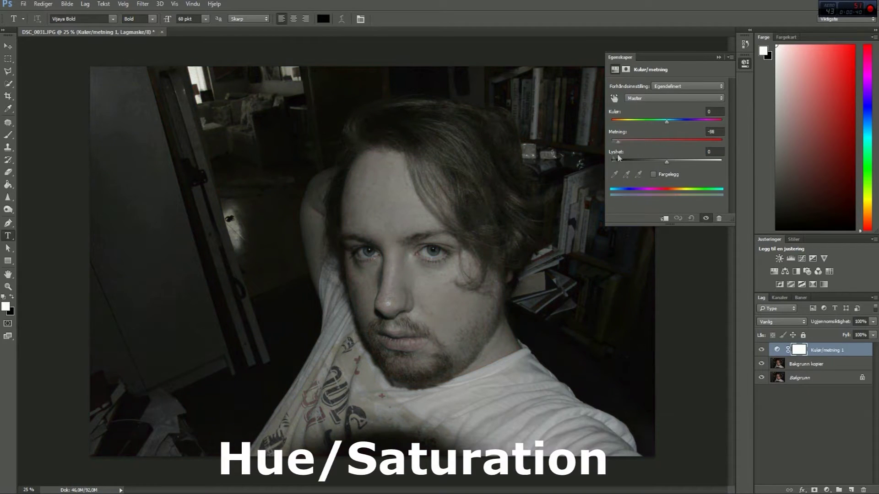
{"action": "left_click", "coordinate": [718, 57]}
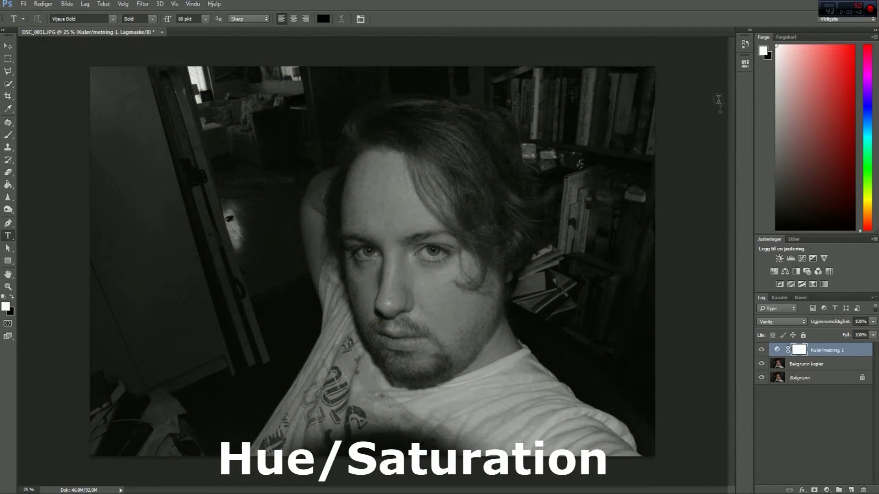
{"action": "left_click", "coordinate": [814, 364]}
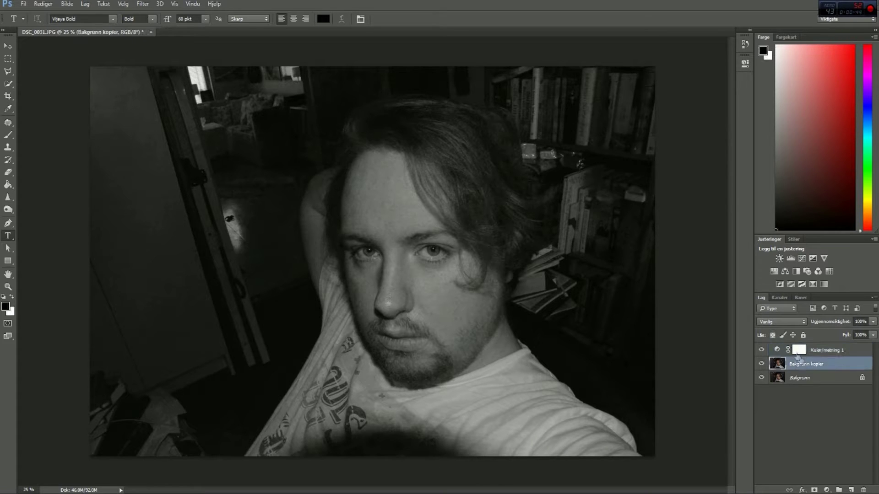
Set the copied photo layer to Color Dodge blending and invert it
{"action": "left_click", "coordinate": [783, 321]}
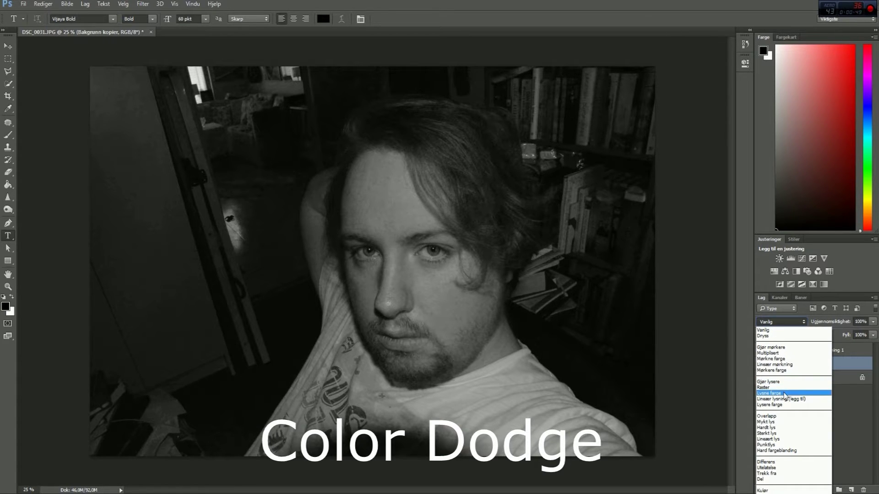
{"action": "left_click", "coordinate": [784, 393]}
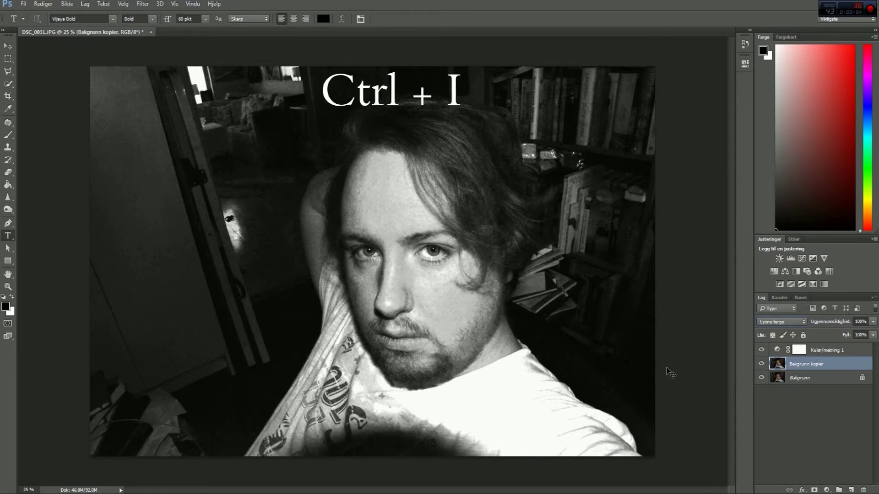
{"action": "key", "text": "ctrl+i"}
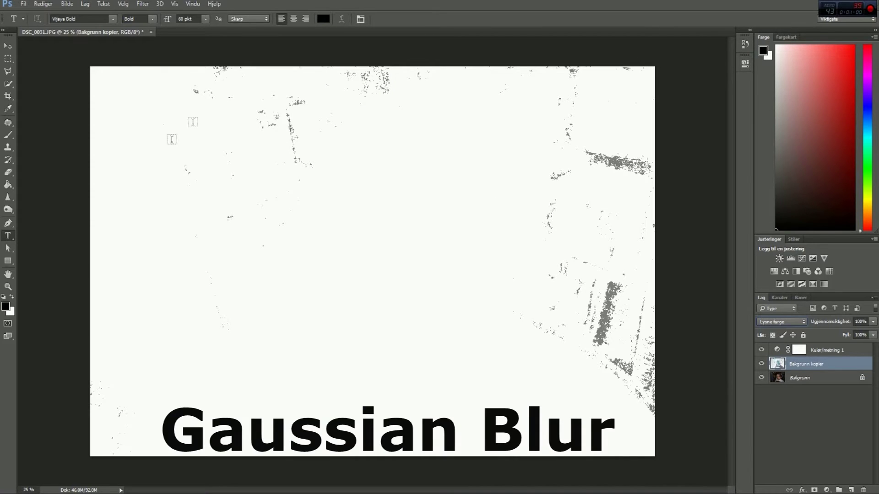
Apply Gaussian Blur to the inverted copy, adjusting the radius until a pencil-sketch look appears
{"action": "left_click", "coordinate": [142, 4]}
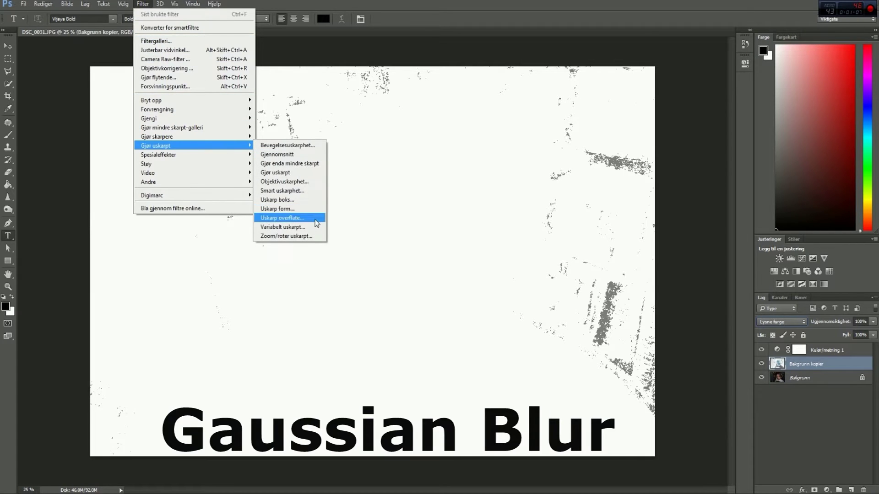
{"action": "mouse_move", "coordinate": [156, 145]}
{"action": "left_click", "coordinate": [307, 226]}
{"action": "left_click_drag", "start_coordinate": [529, 274], "coordinate": [526, 270]}
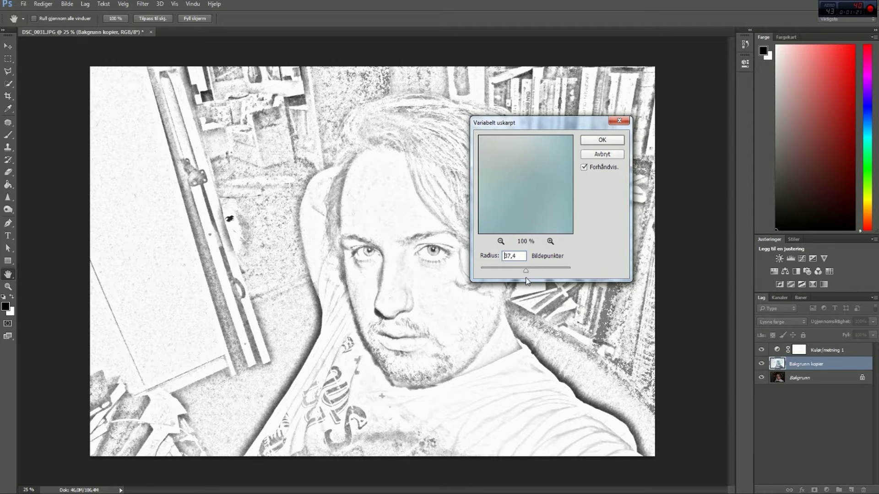
{"action": "left_click_drag", "start_coordinate": [526, 271], "coordinate": [531, 270]}
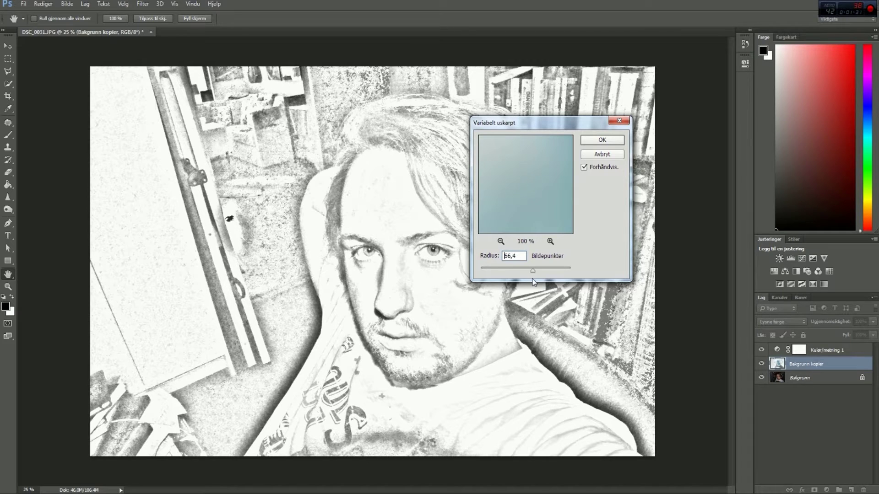
{"action": "left_click_drag", "start_coordinate": [532, 270], "coordinate": [533, 272]}
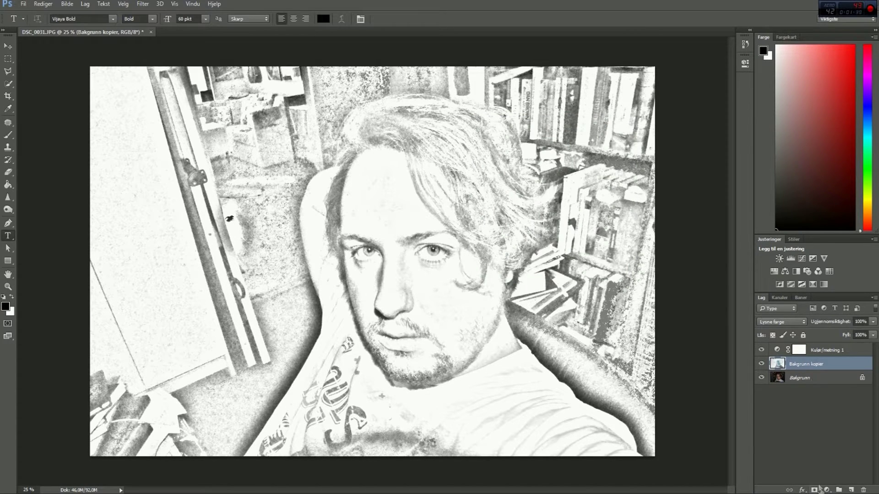
Add a Levels adjustment layer with the black input raised to about 113
{"action": "left_click", "coordinate": [821, 489]}
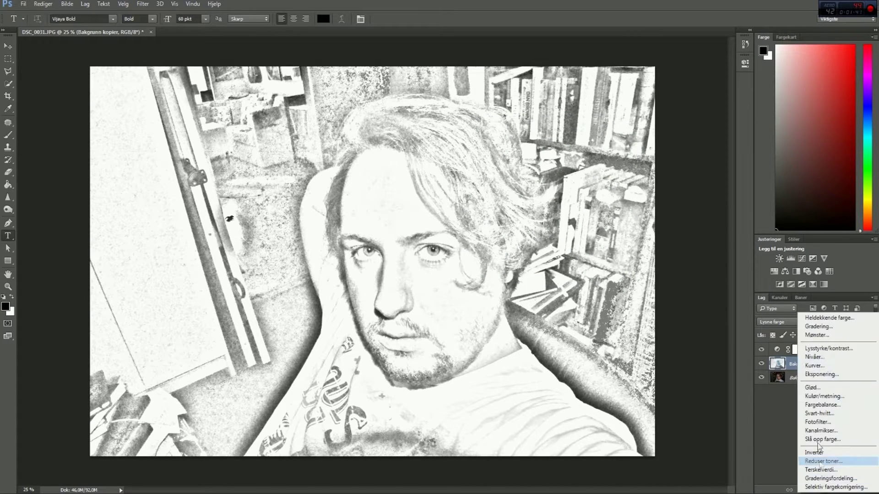
{"action": "left_click", "coordinate": [817, 359]}
{"action": "left_click_drag", "start_coordinate": [621, 154], "coordinate": [662, 154]}
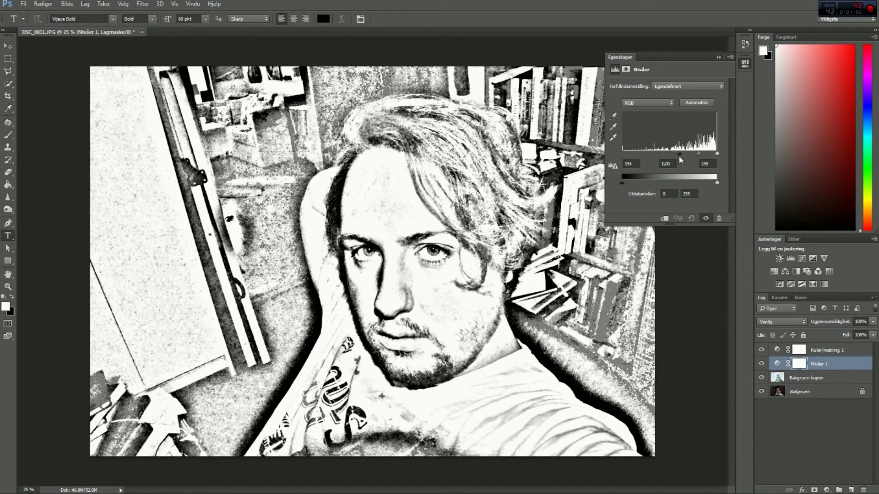
{"action": "left_click", "coordinate": [719, 58]}
Paint black on the Levels mask along shoulder, arm and face, then stamp visible layers
{"action": "key", "text": "b"}
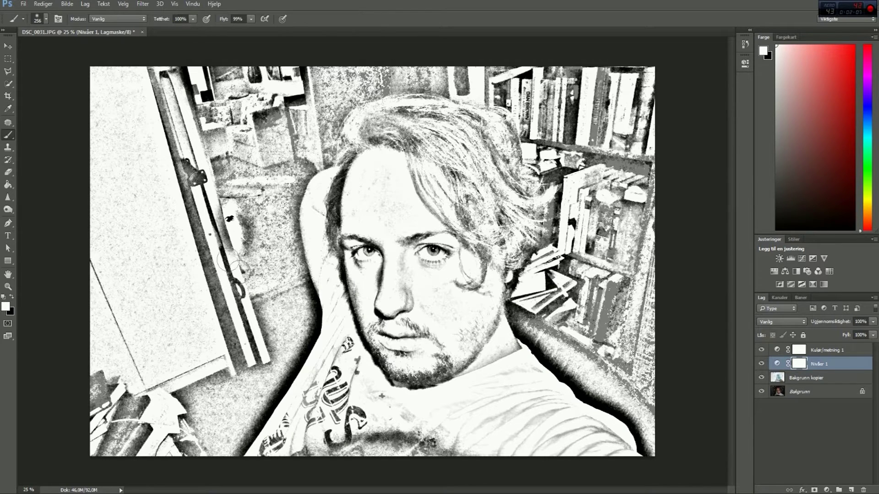
{"action": "key", "text": "x"}
{"action": "left_click_drag", "start_coordinate": [261, 405], "coordinate": [305, 302]}
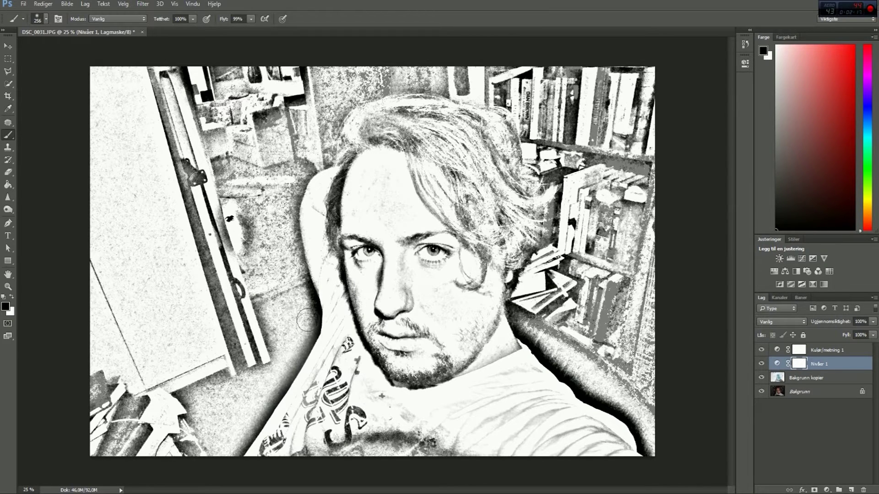
{"action": "left_click_drag", "start_coordinate": [535, 330], "coordinate": [617, 426]}
{"action": "mouse_move", "coordinate": [332, 276]}
{"action": "left_mouse_down"}
{"action": "mouse_move", "coordinate": [331, 206]}
{"action": "mouse_move", "coordinate": [343, 160]}
{"action": "left_mouse_up"}
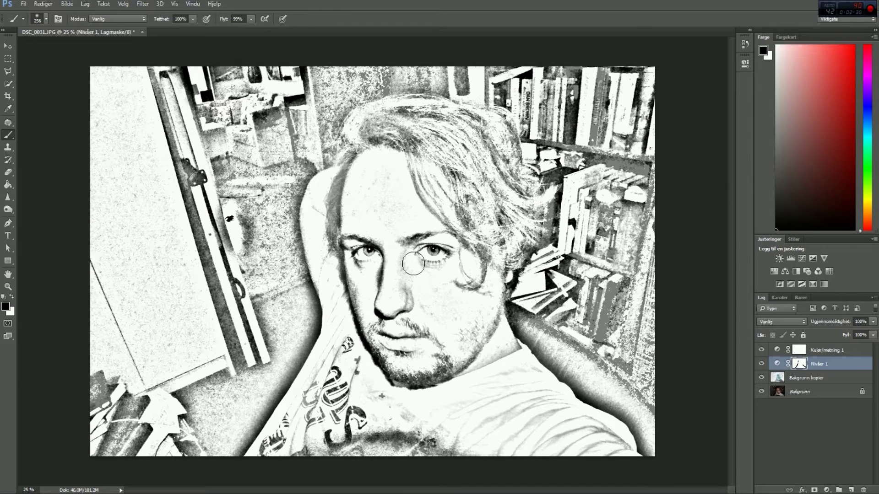
{"action": "key", "text": "ctrl+alt+shift+e"}
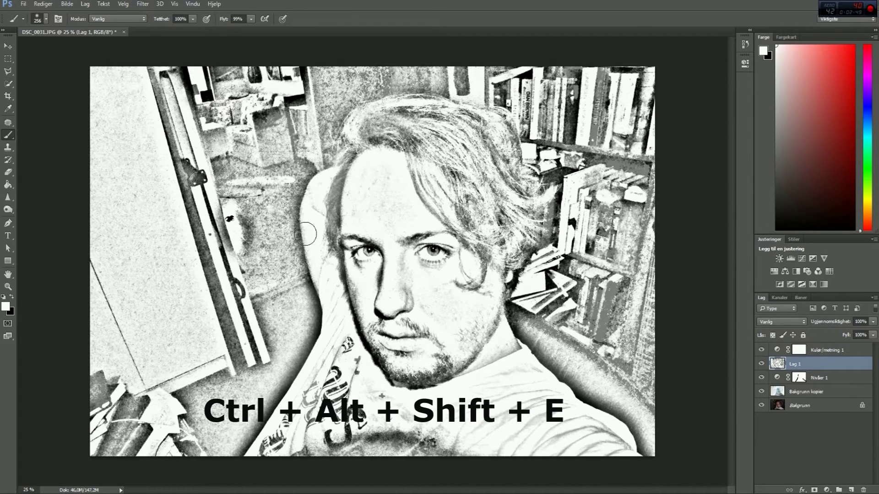
{"action": "scroll", "coordinate": [308, 235], "scroll_direction": "up", "scroll_amount": 3}
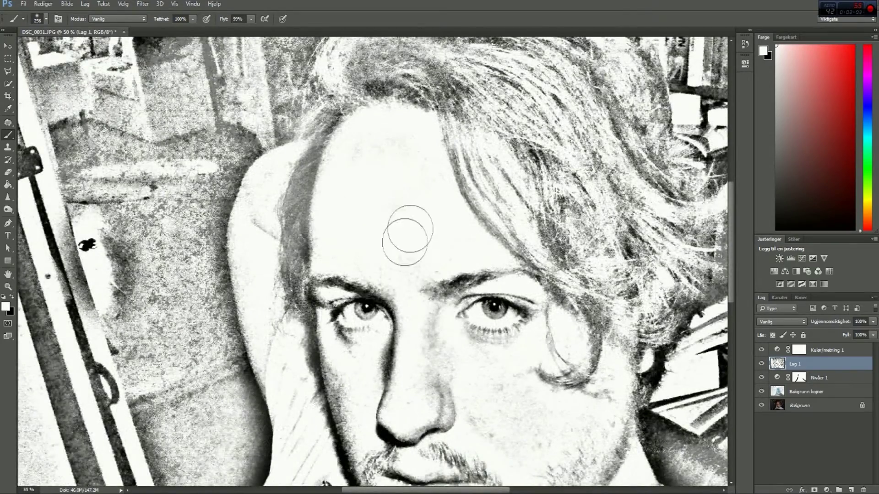
{"action": "scroll", "coordinate": [346, 288], "scroll_direction": "down", "scroll_amount": 1}
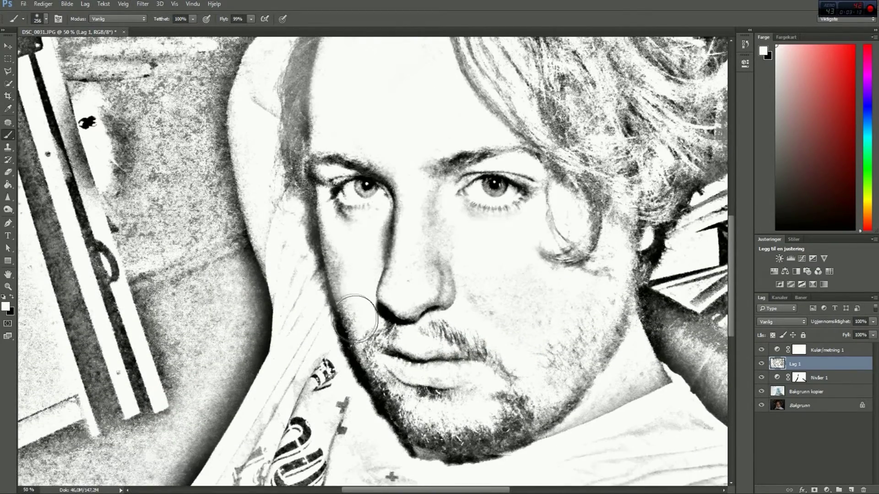
{"action": "scroll", "coordinate": [357, 302], "scroll_direction": "down", "scroll_amount": 1}
{"action": "scroll", "coordinate": [515, 240], "scroll_direction": "down", "scroll_amount": 5}
{"action": "scroll", "coordinate": [238, 265], "scroll_direction": "down", "scroll_amount": 3}
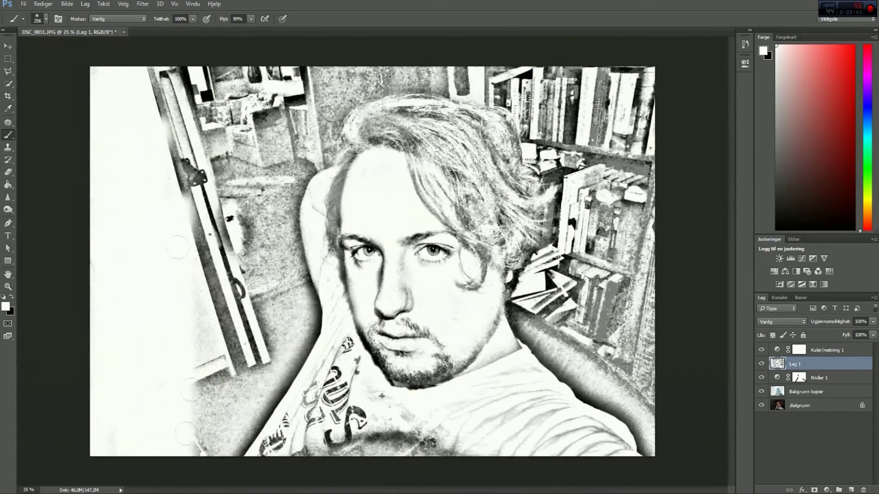
Paint Lag 1's background white and stretch the layer slightly wider to the right
{"action": "left_click_drag", "start_coordinate": [137, 103], "coordinate": [289, 205]}
{"action": "left_click_drag", "start_coordinate": [563, 226], "coordinate": [526, 141]}
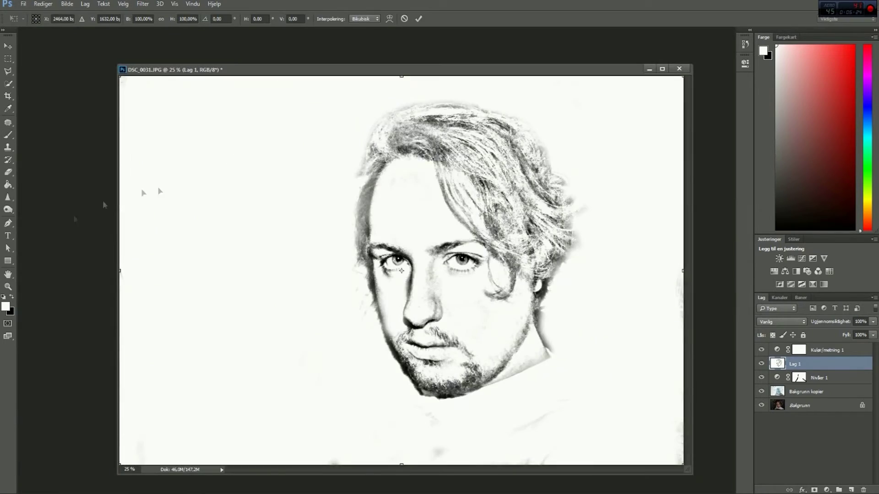
{"action": "left_click_drag", "start_coordinate": [120, 271], "coordinate": [136, 271]}
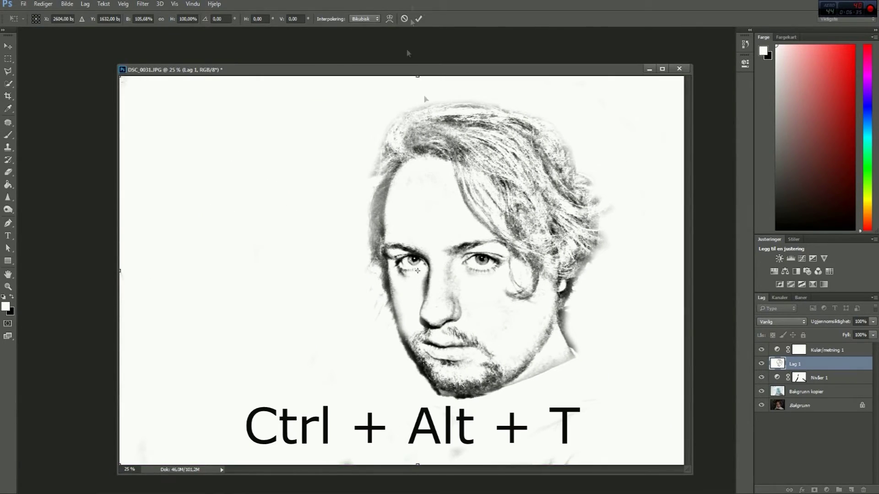
{"action": "left_click", "coordinate": [418, 19]}
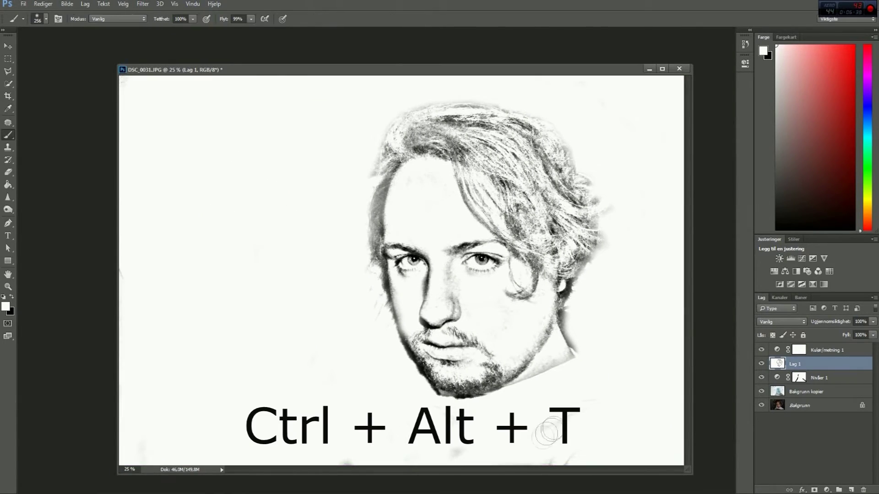
{"action": "key", "text": "t"}
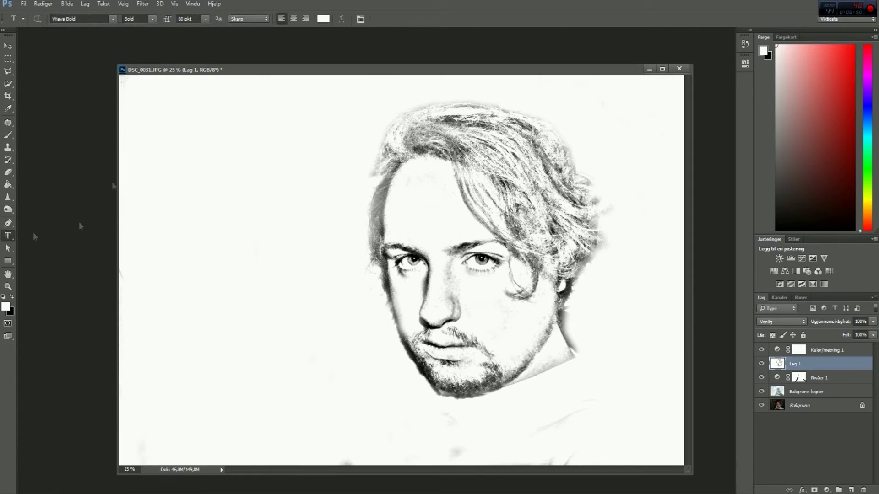
{"action": "left_click", "coordinate": [144, 424]}
Apply a Motion Blur to Lag 1 with a 45° angle and distance 16
{"action": "left_click", "coordinate": [143, 3]}
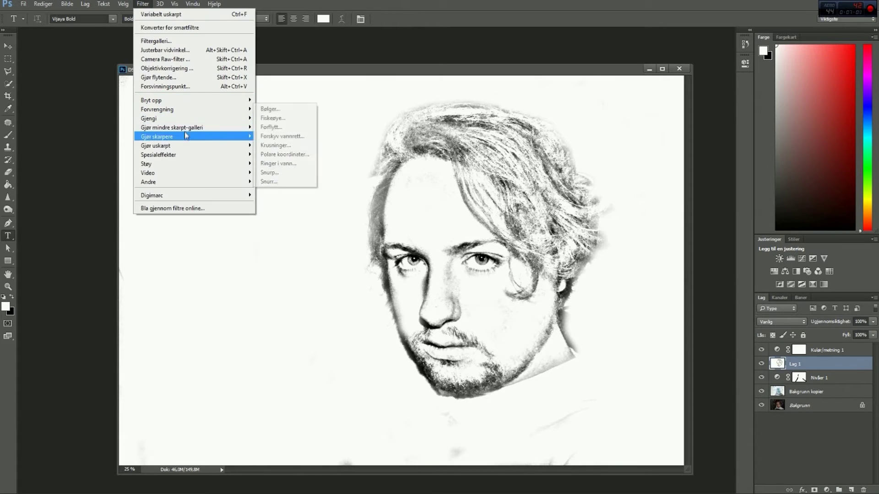
{"action": "left_click", "coordinate": [282, 127]}
{"action": "left_click_drag", "start_coordinate": [584, 294], "coordinate": [581, 294]}
{"action": "left_click", "coordinate": [651, 261]}
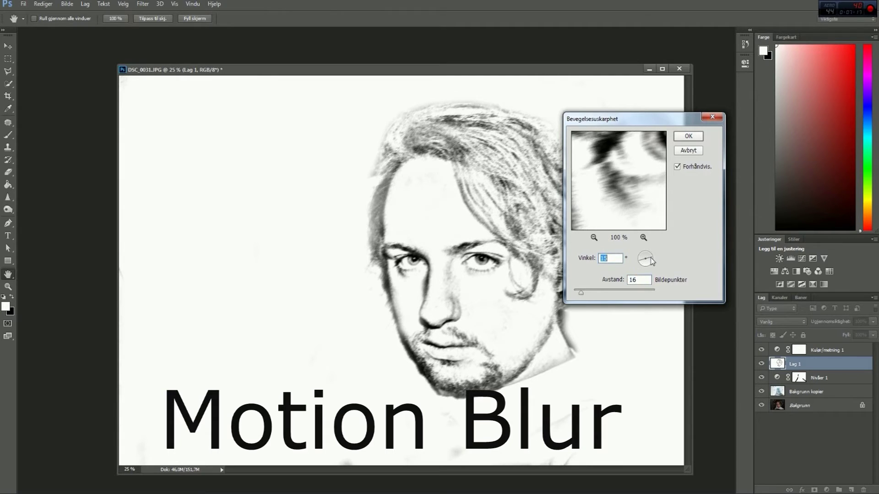
{"action": "left_click_drag", "start_coordinate": [651, 261], "coordinate": [646, 257]}
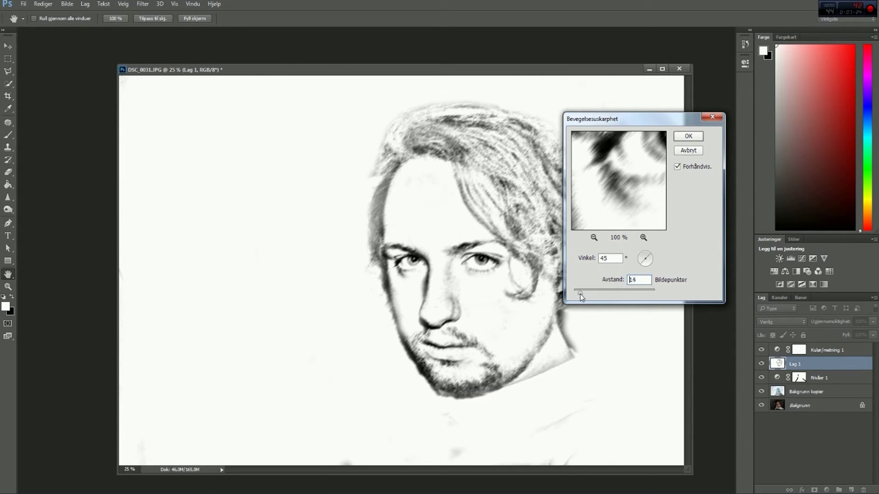
{"action": "left_click", "coordinate": [693, 139]}
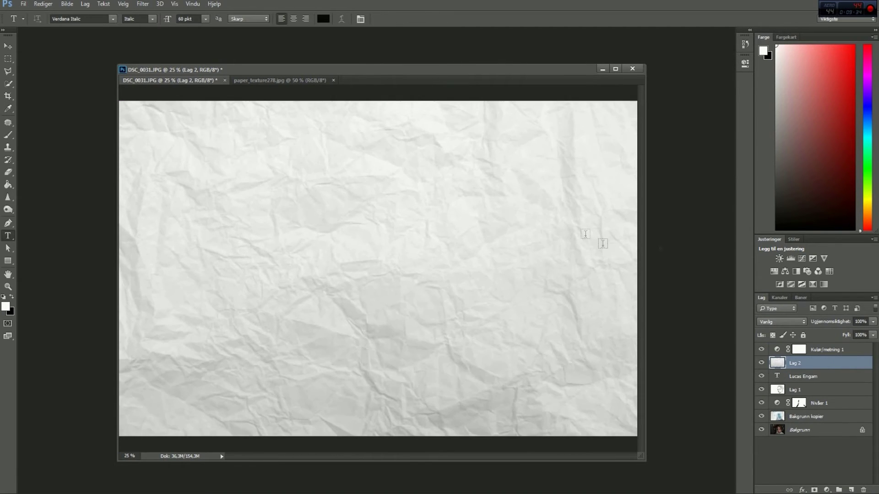
Choose a Linear Burn blend mode for the crumpled paper texture layer
{"action": "left_click", "coordinate": [779, 322]}
{"action": "scroll", "coordinate": [774, 323], "scroll_direction": "down", "scroll_amount": 3}
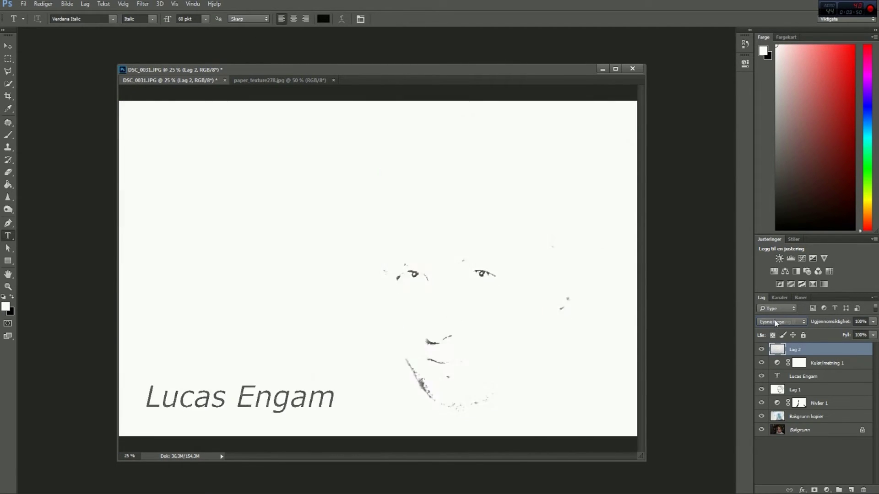
{"action": "scroll", "coordinate": [773, 320], "scroll_direction": "down", "scroll_amount": 4}
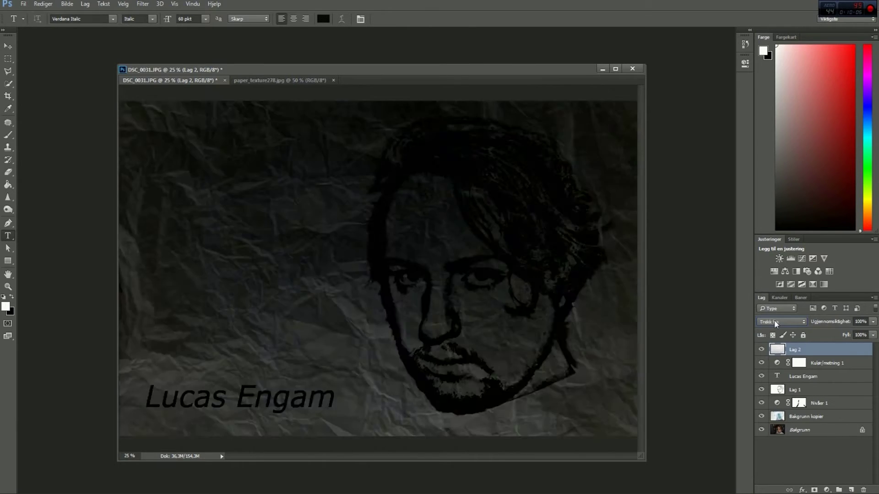
{"action": "scroll", "coordinate": [774, 321], "scroll_direction": "down", "scroll_amount": 2}
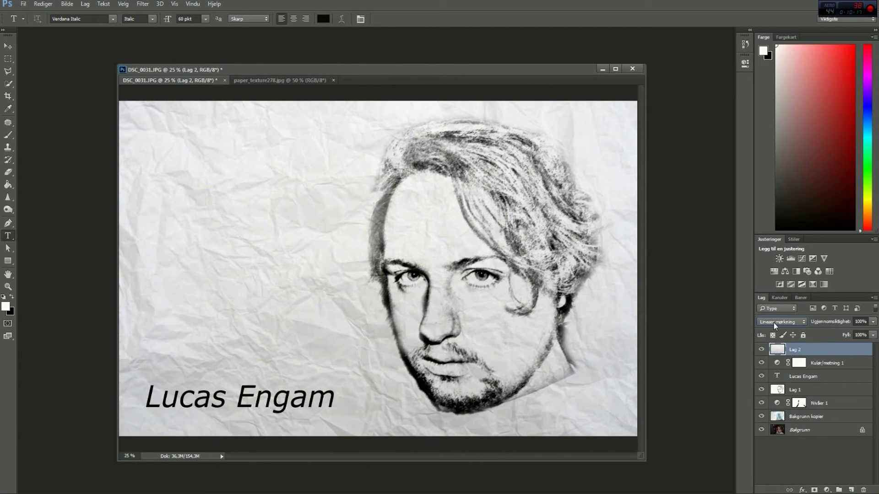